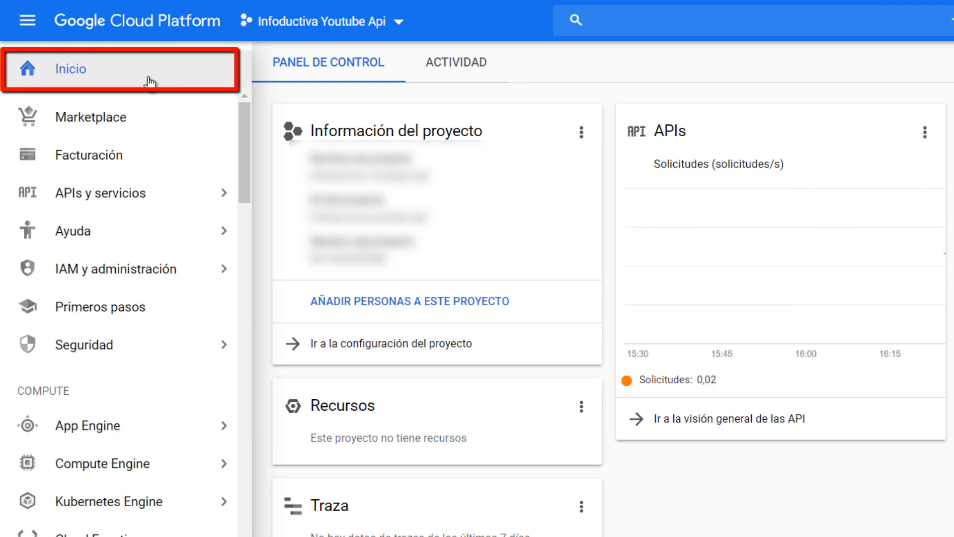
- Create a project named visualizacionesapi without an organization and switch to it
left_click(401, 23)
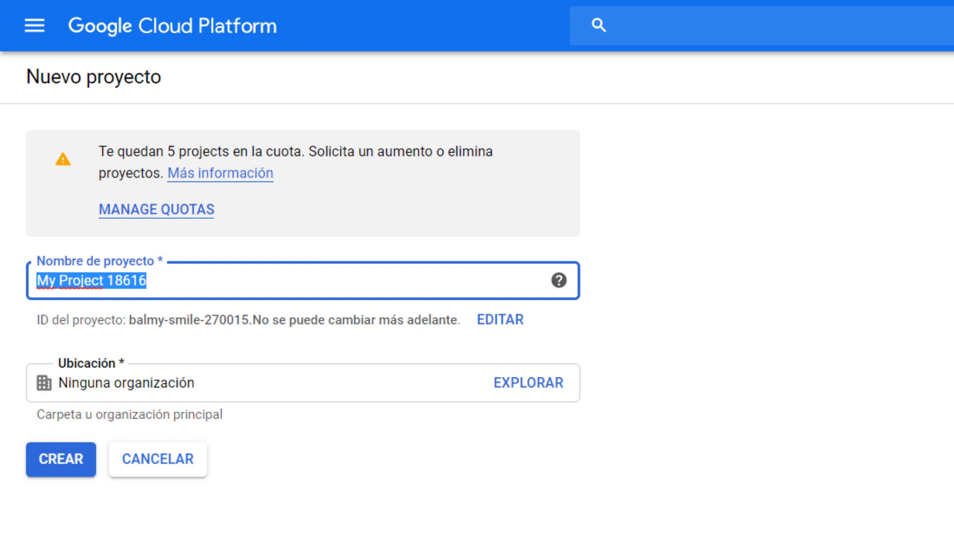
type("visualizacionesapi")
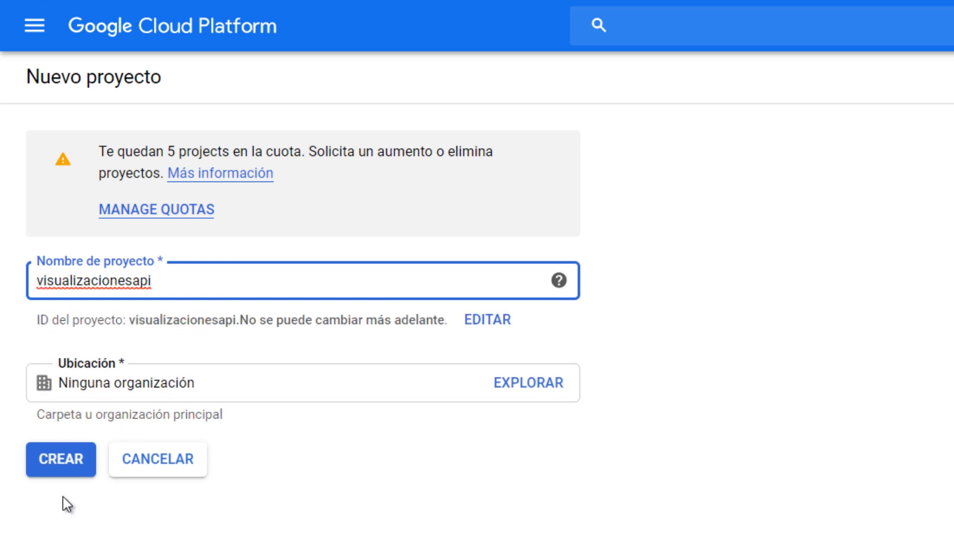
left_click(60, 459)
left_click(59, 459)
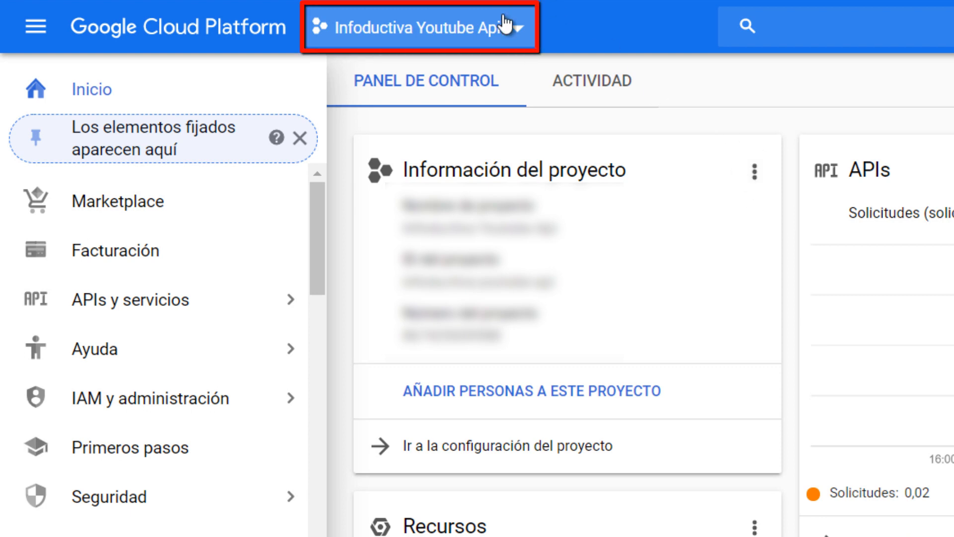
left_click(521, 29)
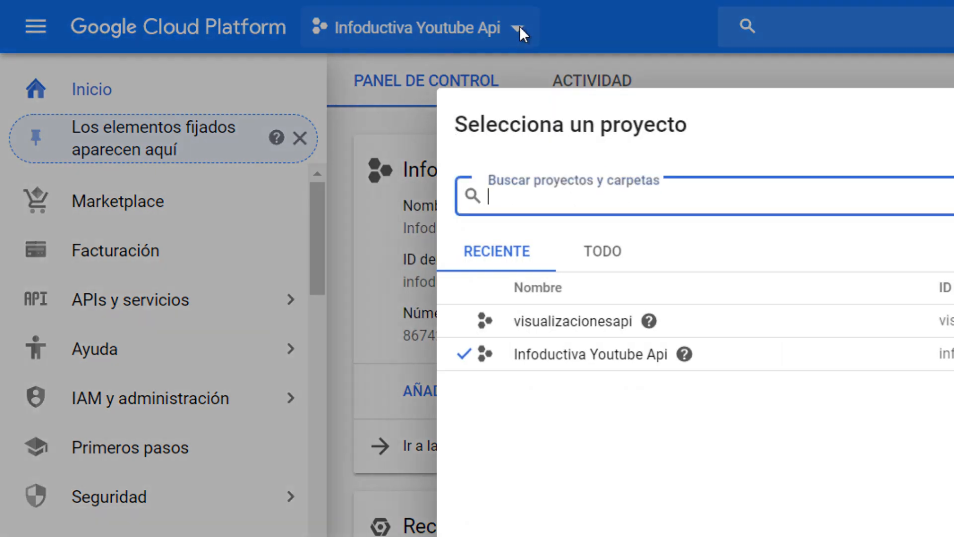
left_click(572, 323)
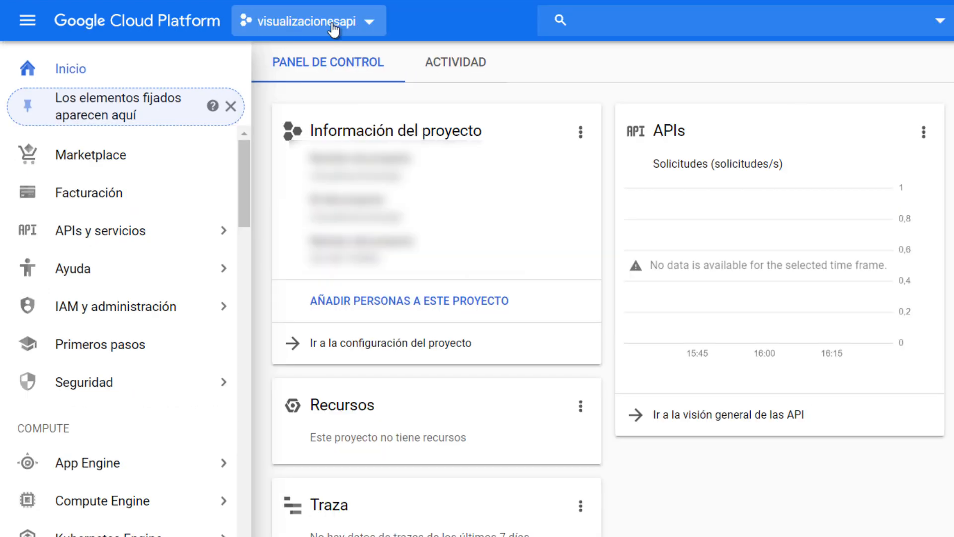
- Start an OAuth consent screen for the visualizacionesapi project with the user type Externo
mouse_move(60, 242)
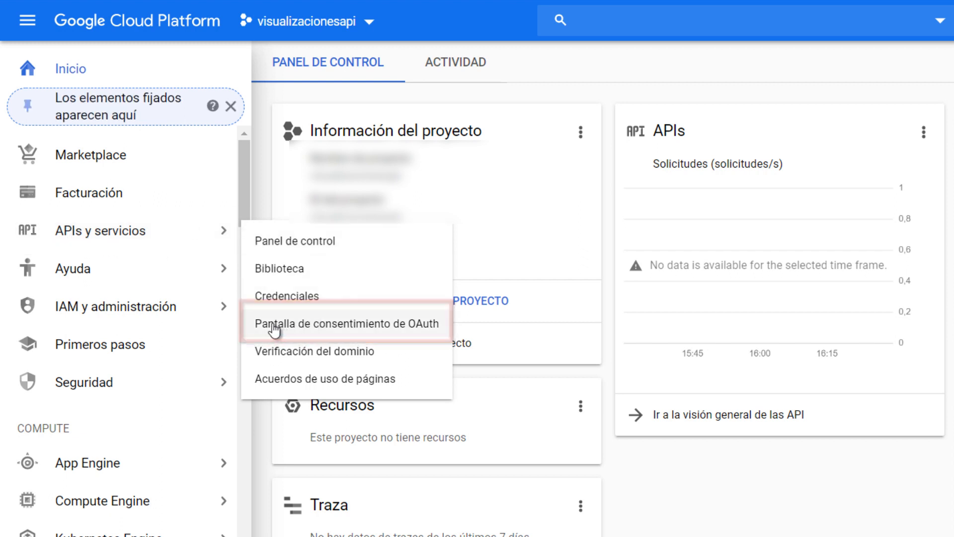
left_click(414, 327)
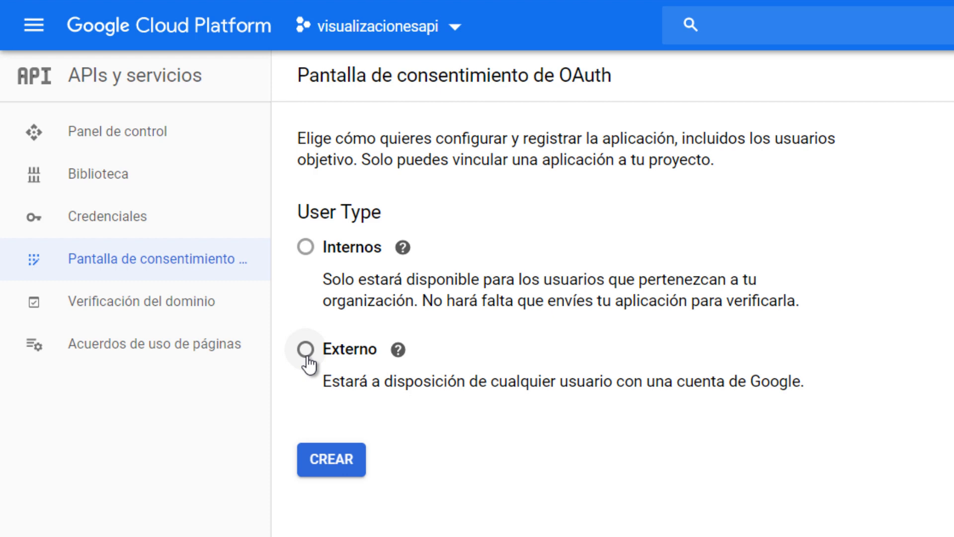
left_click(305, 349)
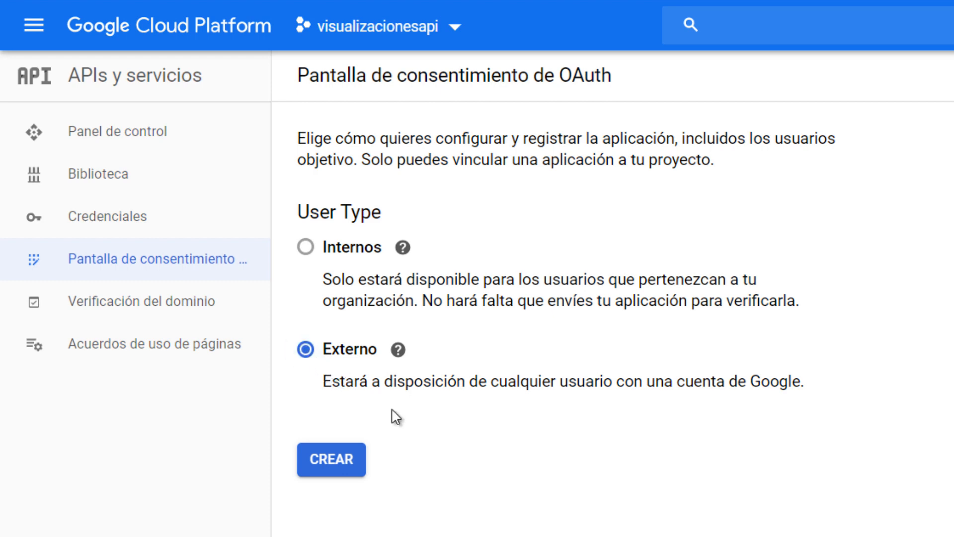
left_click(324, 470)
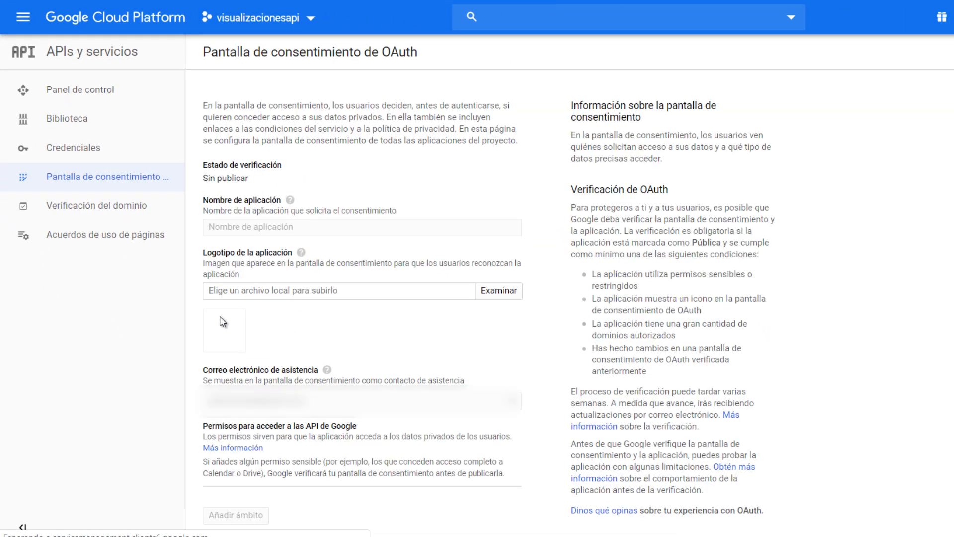
- Set the application name on the OAuth consent screen to visorreproducciones
left_click(291, 227)
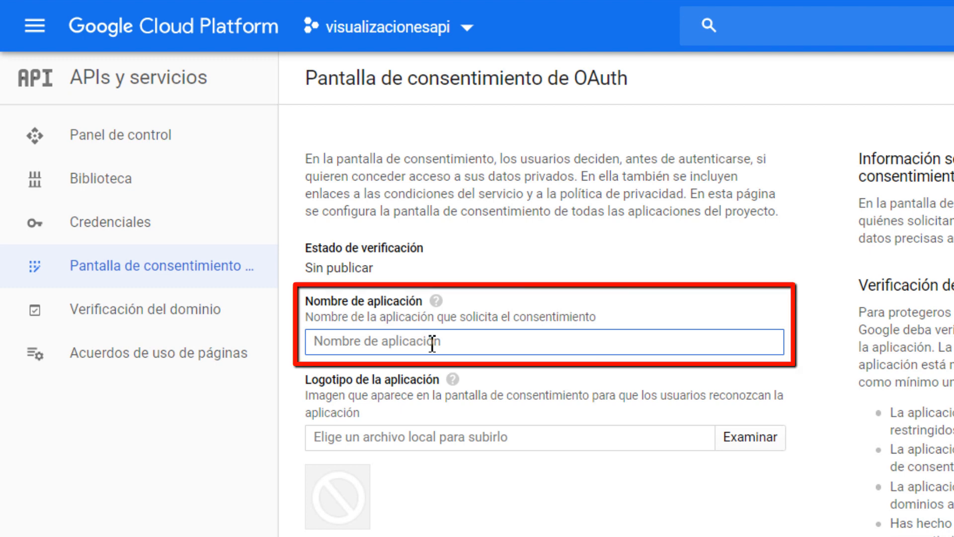
type("v")
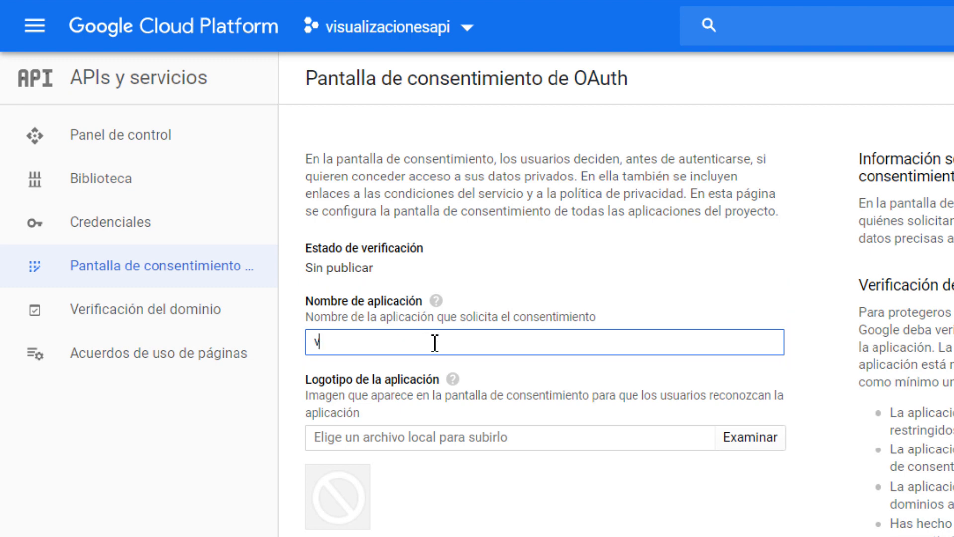
type("isorreproducciones")
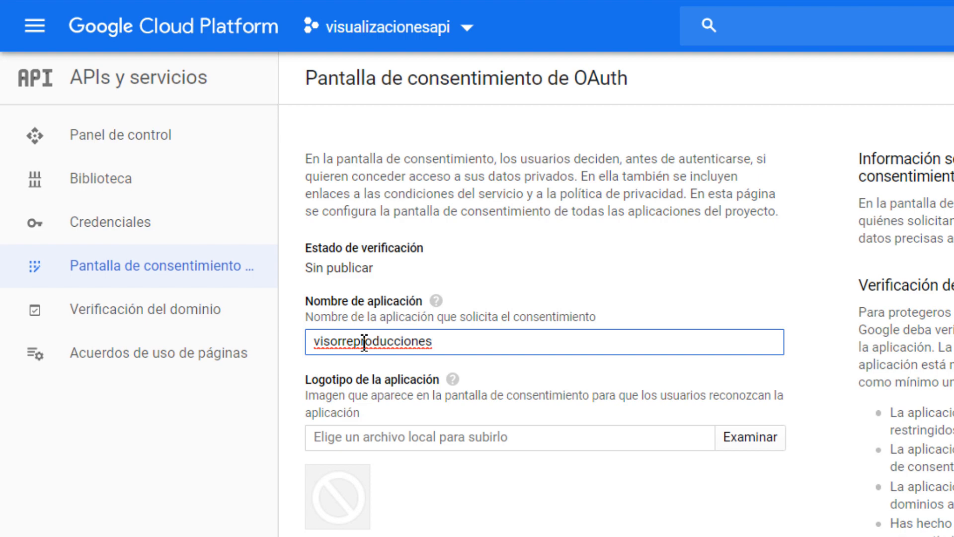
- Review the daily OAuth token grant limit and save the consent screen configuration
scroll(464, 417, "down", 10)
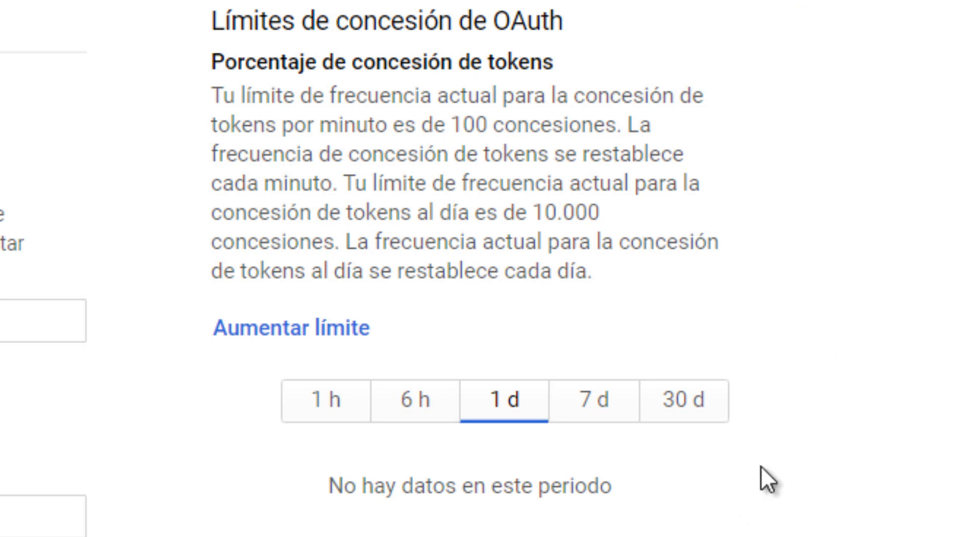
scroll(707, 88, "up", 5)
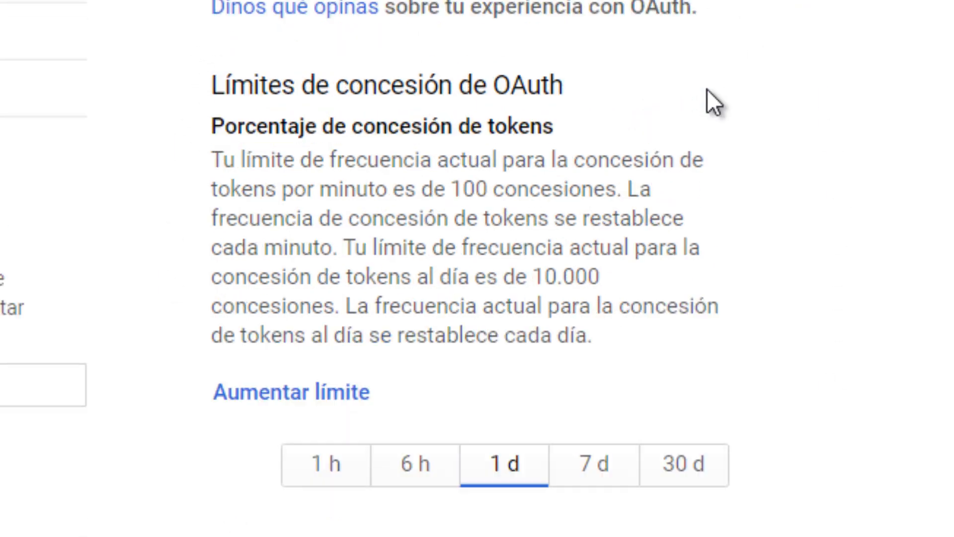
scroll(716, 96, "down", 5)
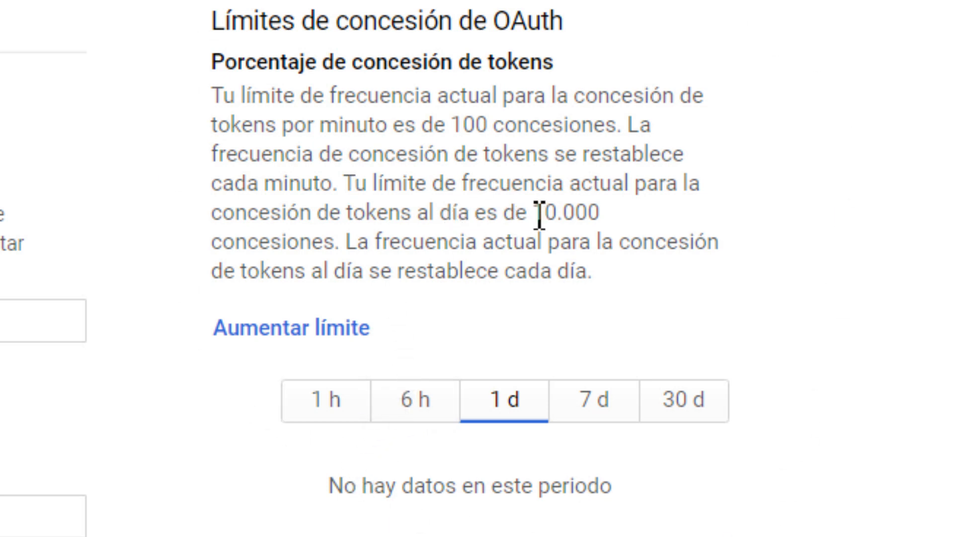
left_click_drag(535, 214, 611, 225)
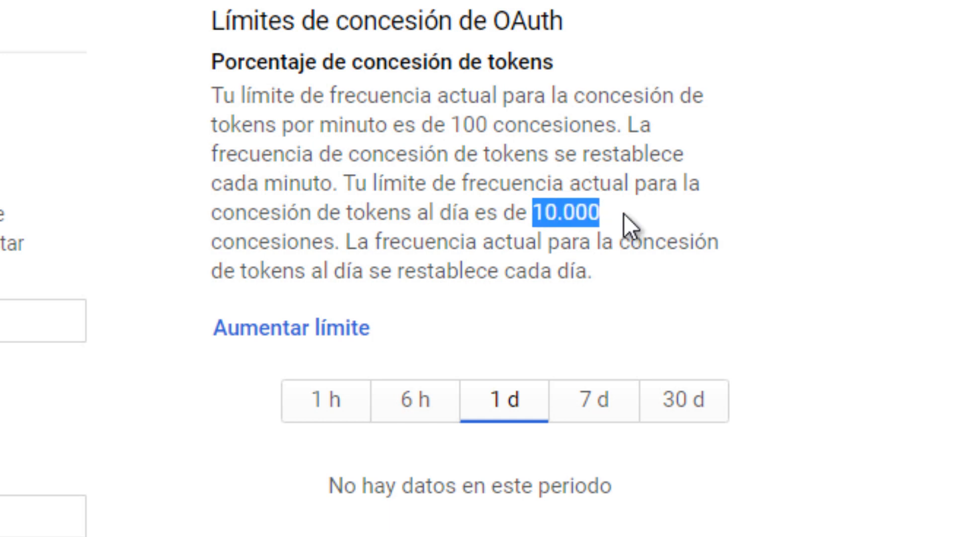
left_click_drag(428, 215, 482, 219)
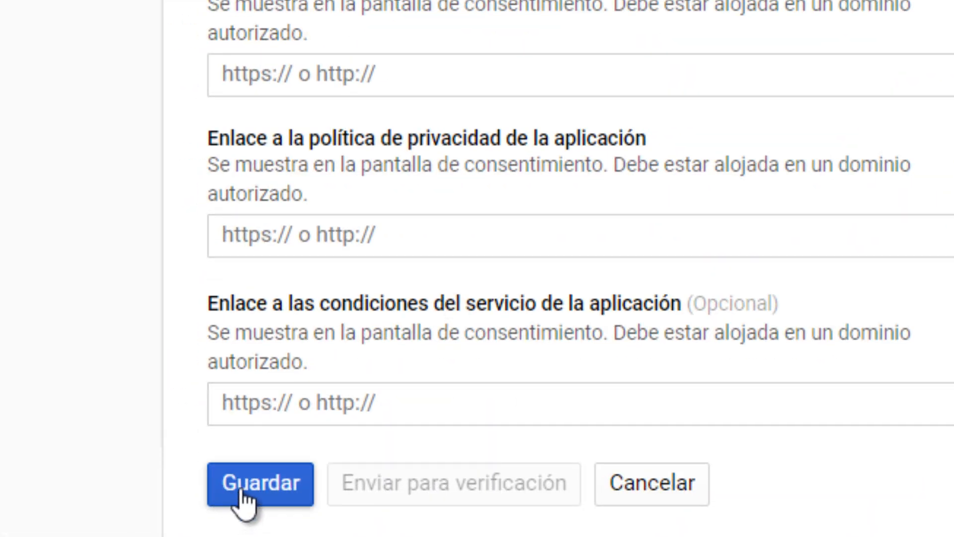
left_click(240, 487)
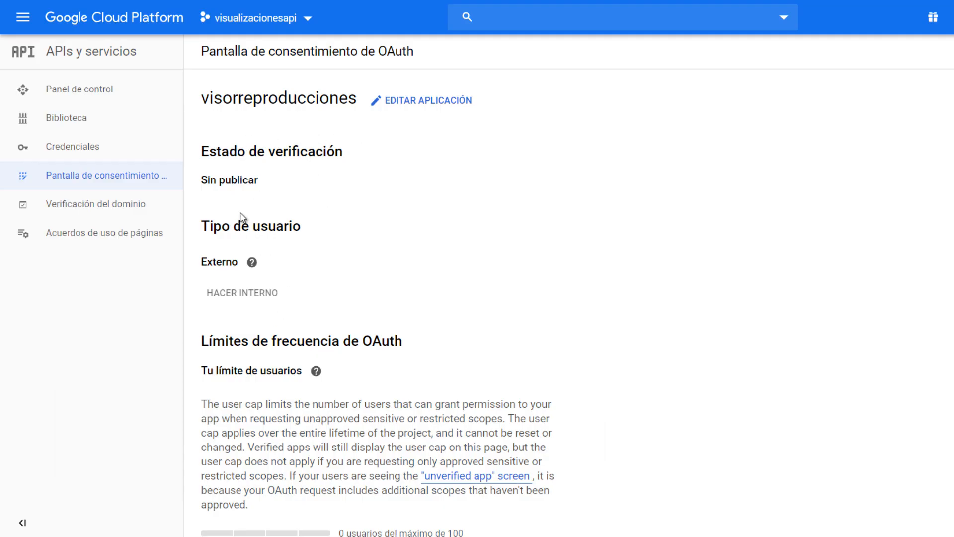
mouse_move(252, 261)
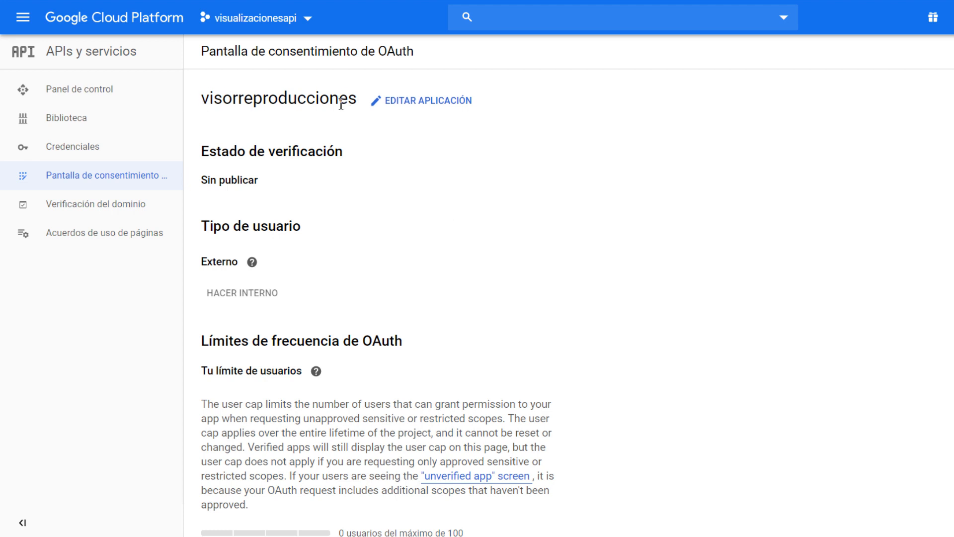
- Create an API key in the project's credentials
left_click(60, 148)
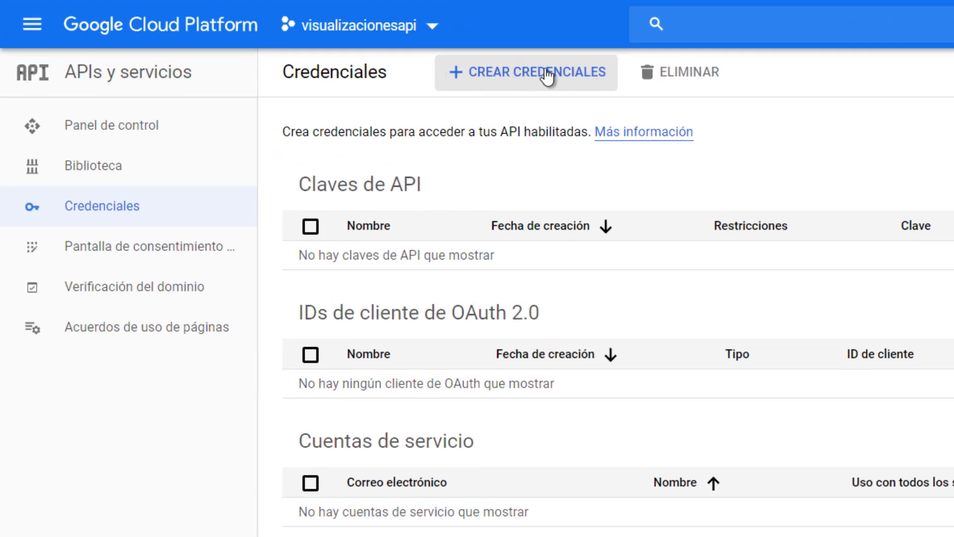
left_click(520, 75)
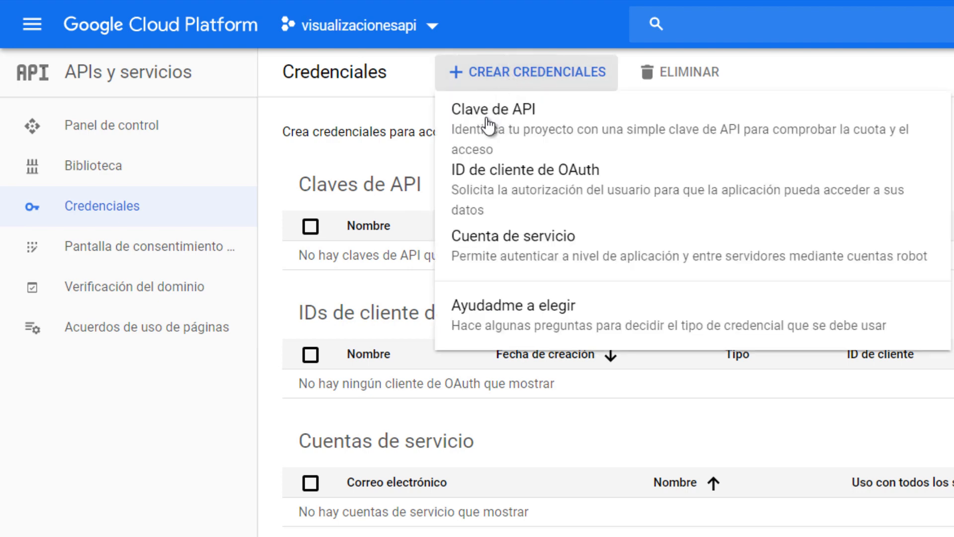
left_click(571, 131)
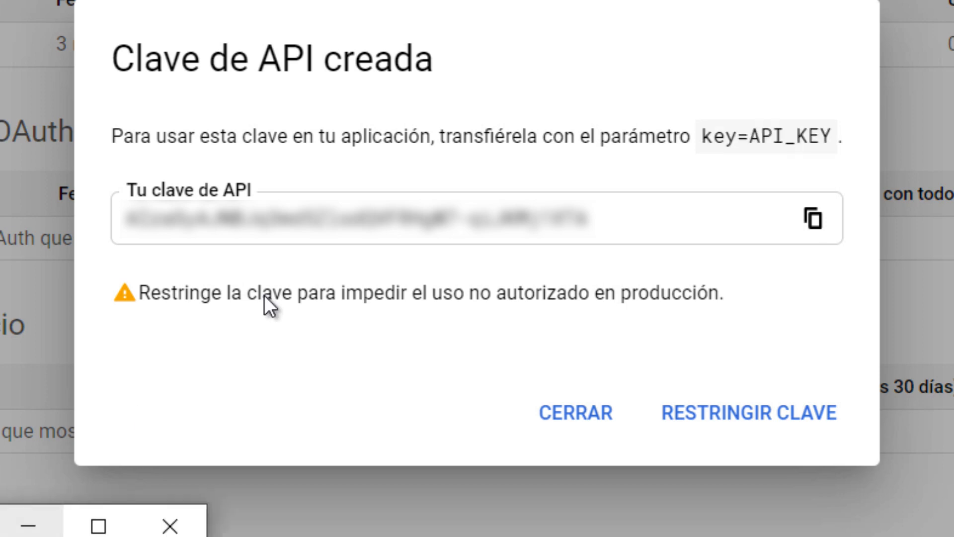
- Copy the new API key into the Notepad file under the heading "Clave API", and close the key dialog in Google Cloud Platform
left_click(813, 221)
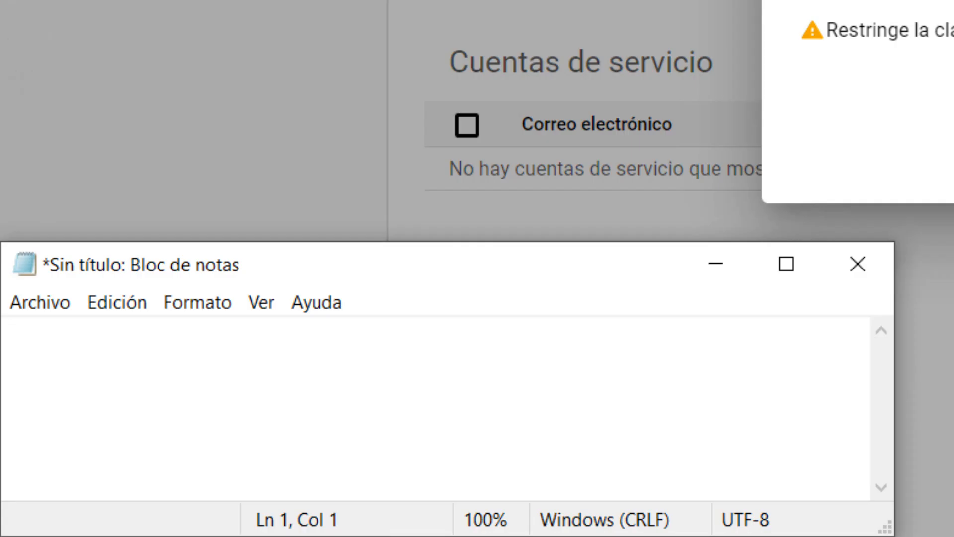
type("Cla")
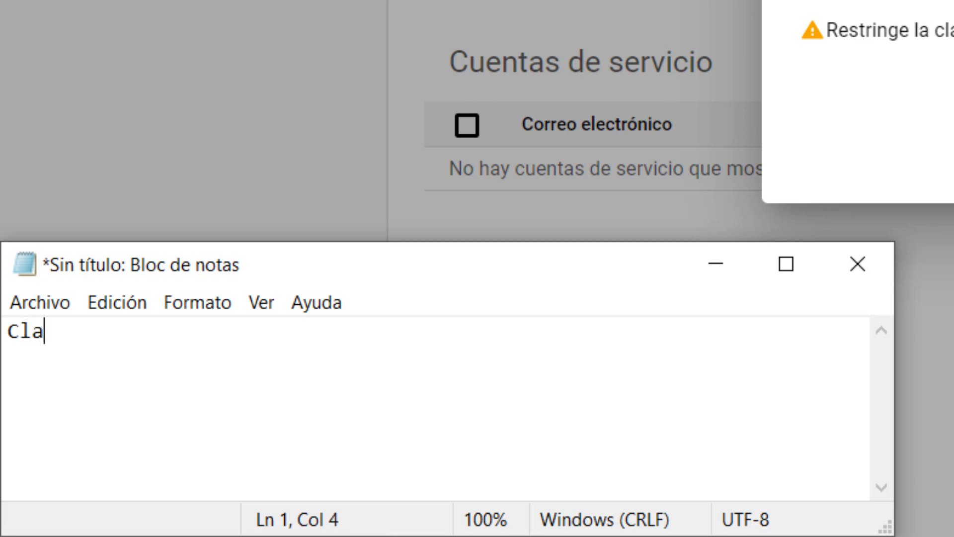
type("ve API")
key("Return")
key("ctrl+v")
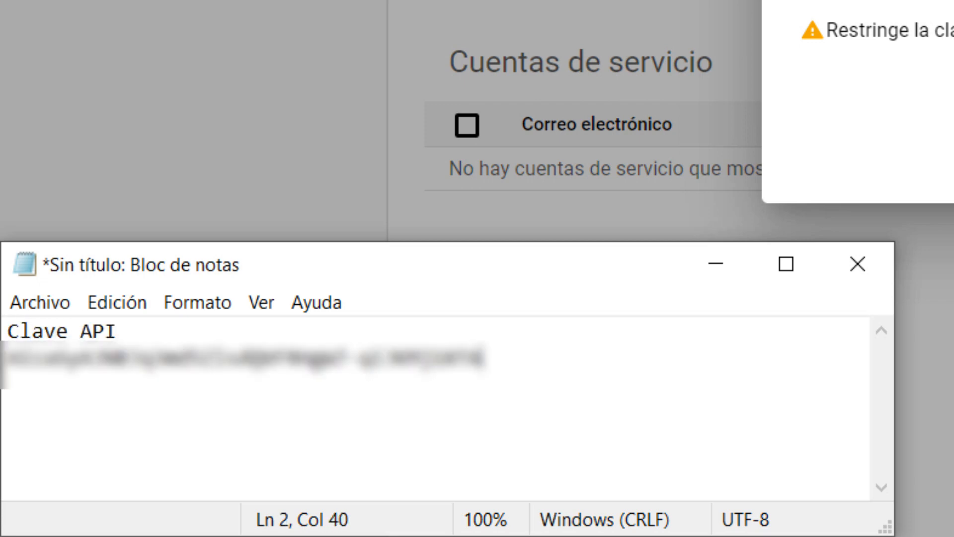
key("Return")
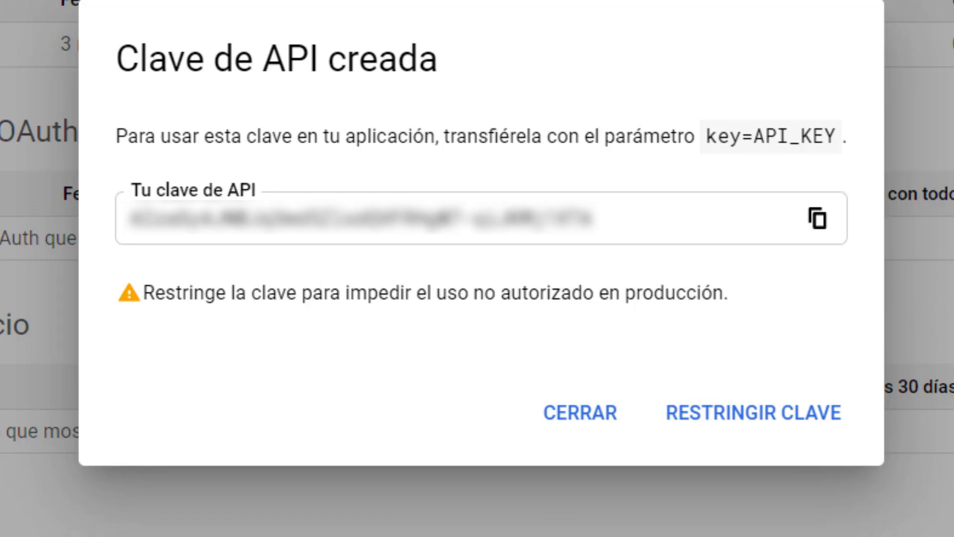
left_click(567, 418)
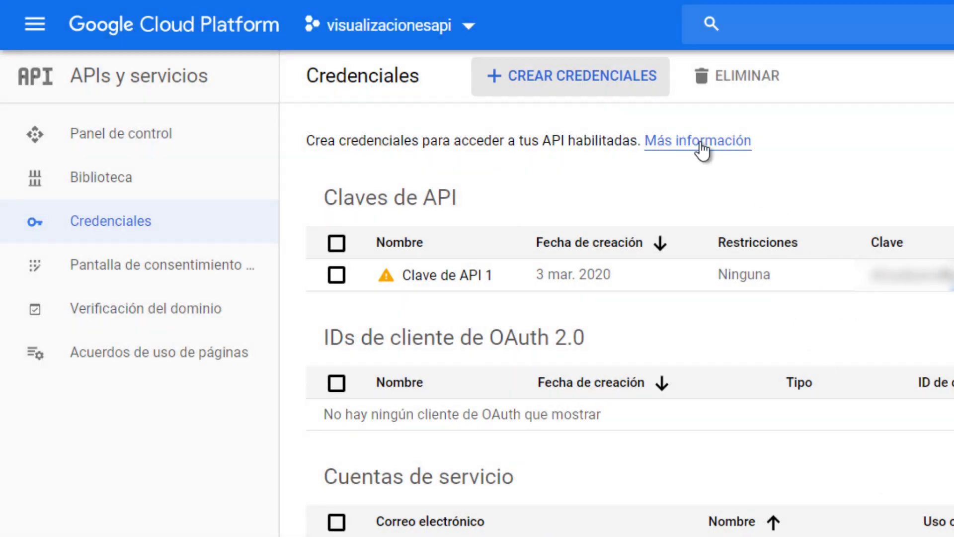
- Create an OAuth client ID with application type Otro, keeping the suggested name Otro cliente 1
left_click(554, 84)
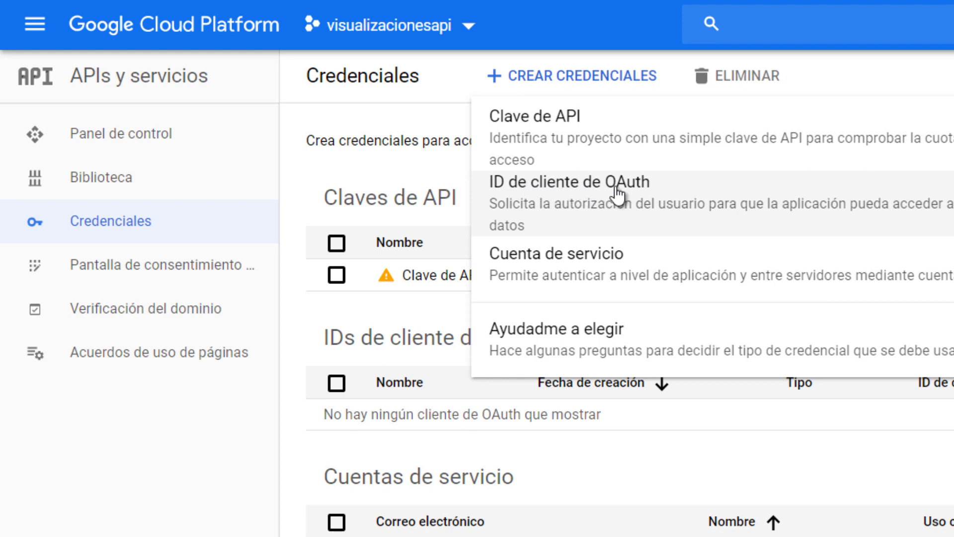
left_click(635, 203)
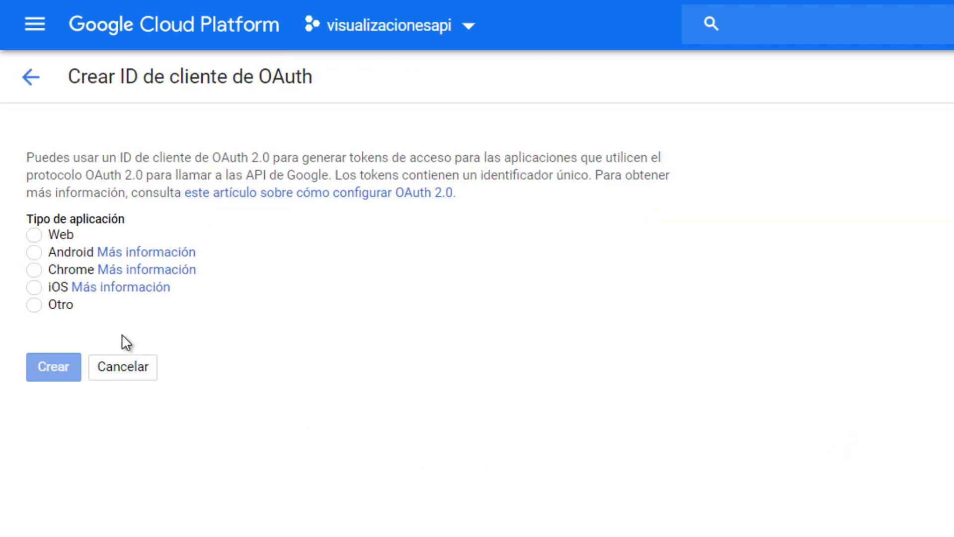
left_click(34, 306)
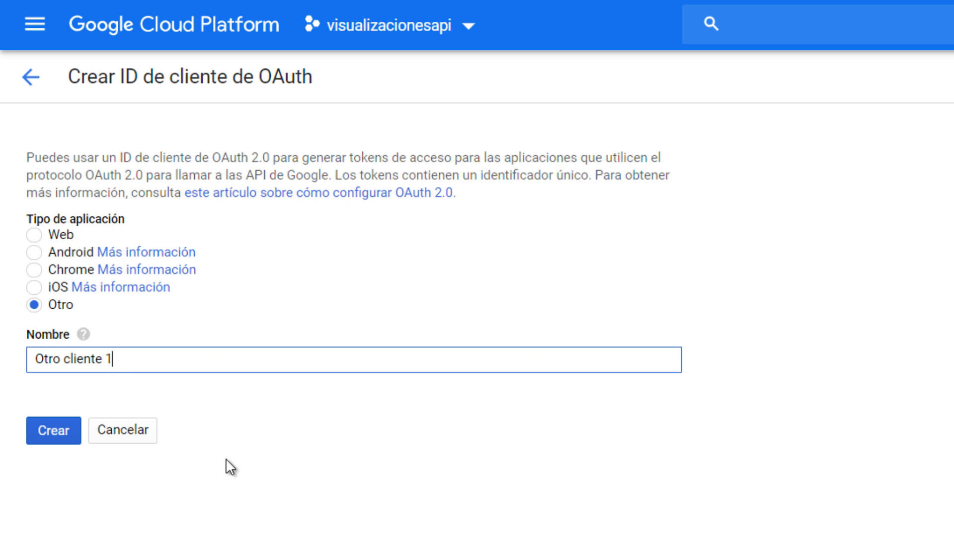
left_click(46, 432)
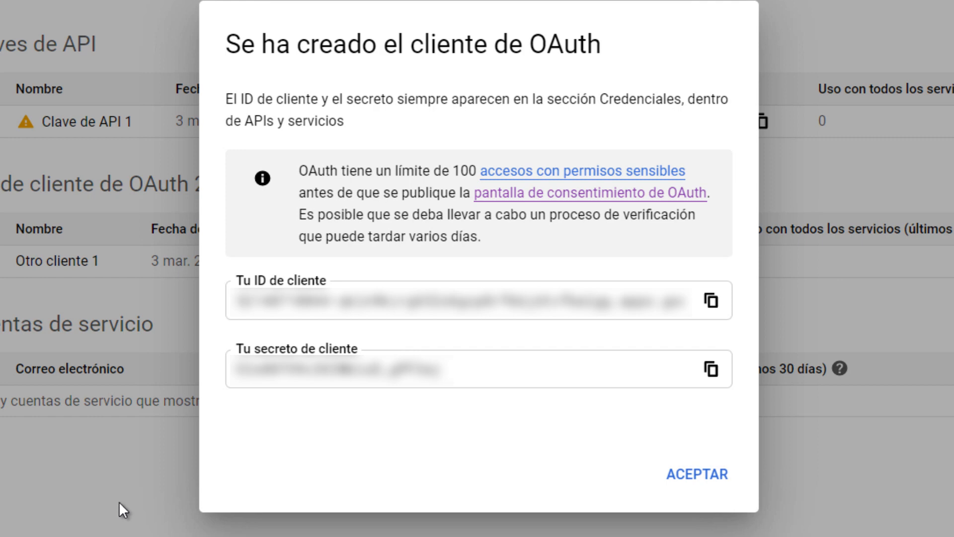
- Copy the OAuth client ID into the Notepad file under the heading "ID Cliente"
left_click(712, 302)
key("alt+Tab")
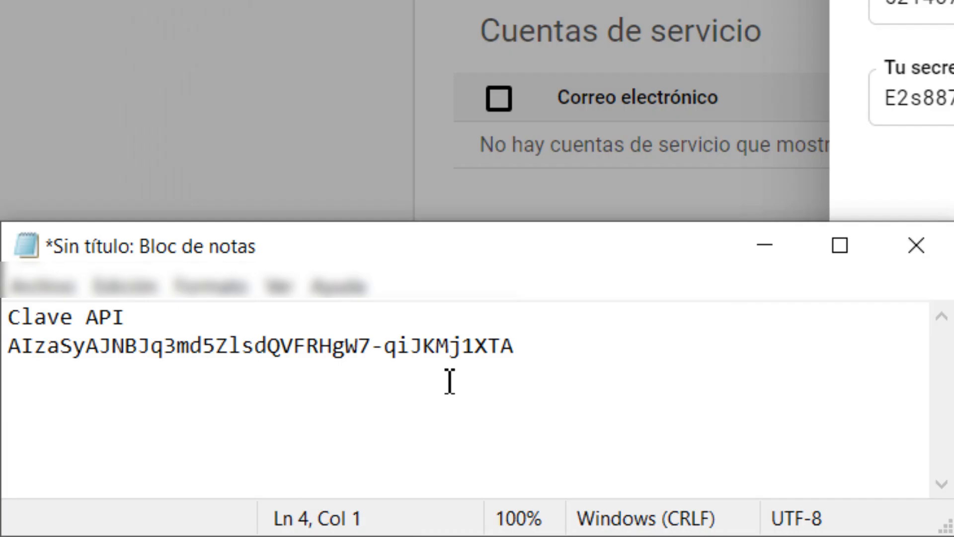
type("I")
type("D C")
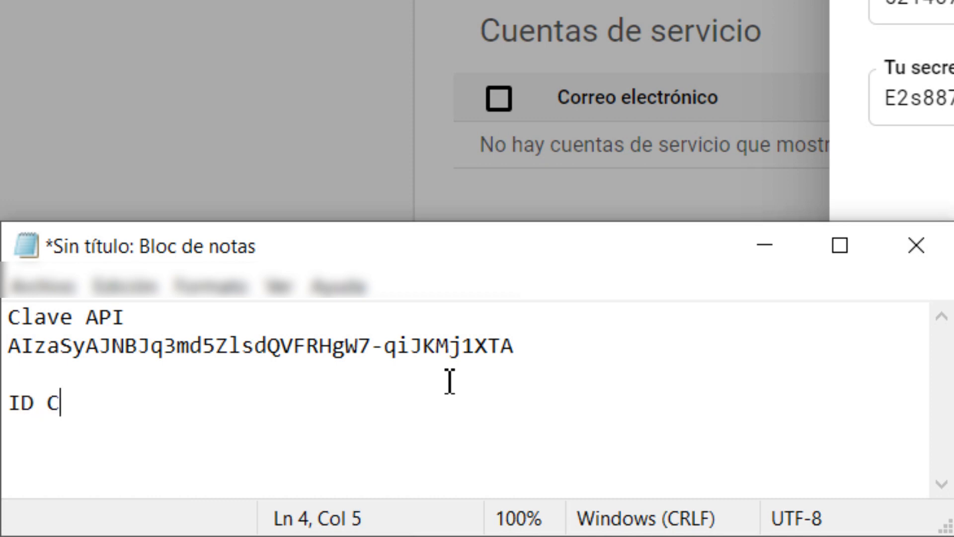
type("lientwe")
key("BackSpace")
key("BackSpace")
type("e")
key("Return")
key("ctrl+v")
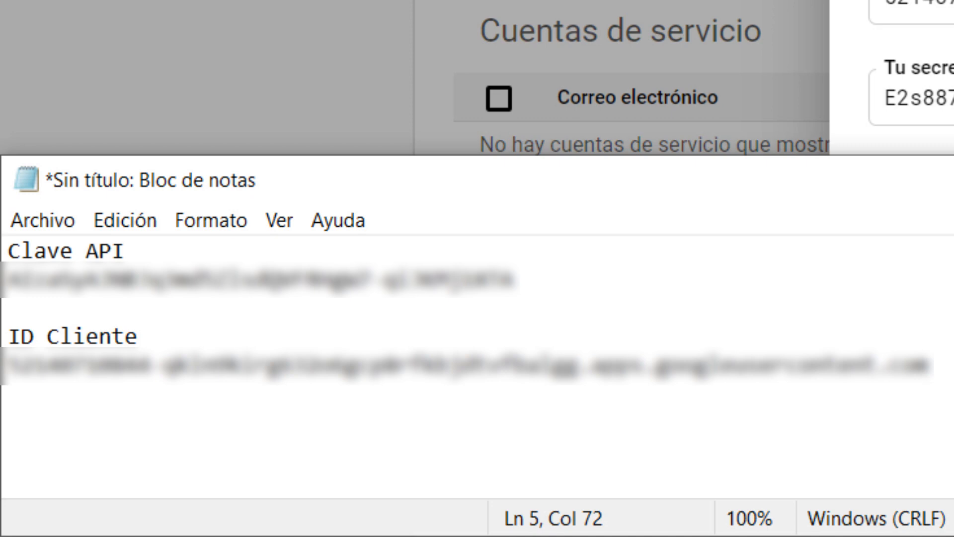
- Copy the OAuth client secret into the Notepad file under the heading "Secreto", and close the client dialog in Google Cloud Platform
key("Return")
key("Return")
type("Secr")
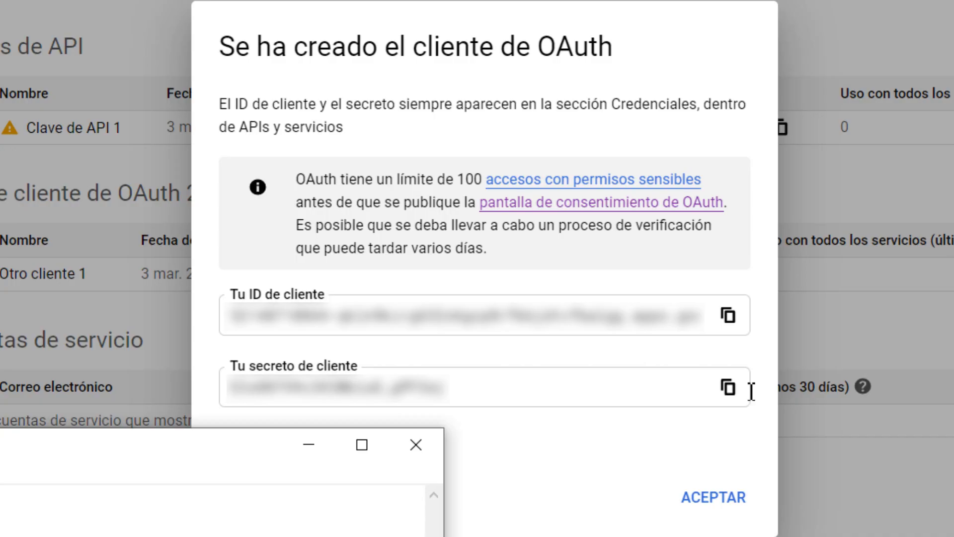
left_click(728, 387)
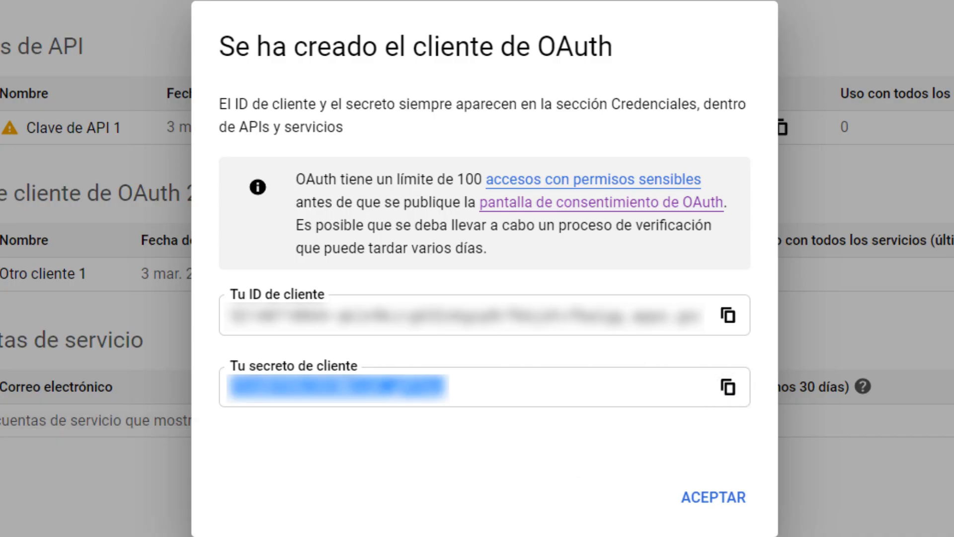
key("alt+Tab")
key("ctrl+v")
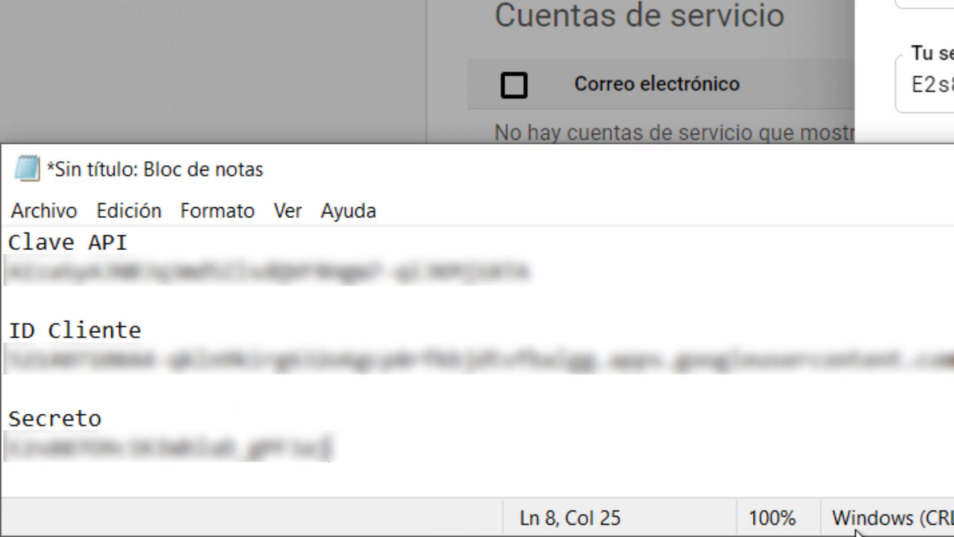
key("alt+Tab")
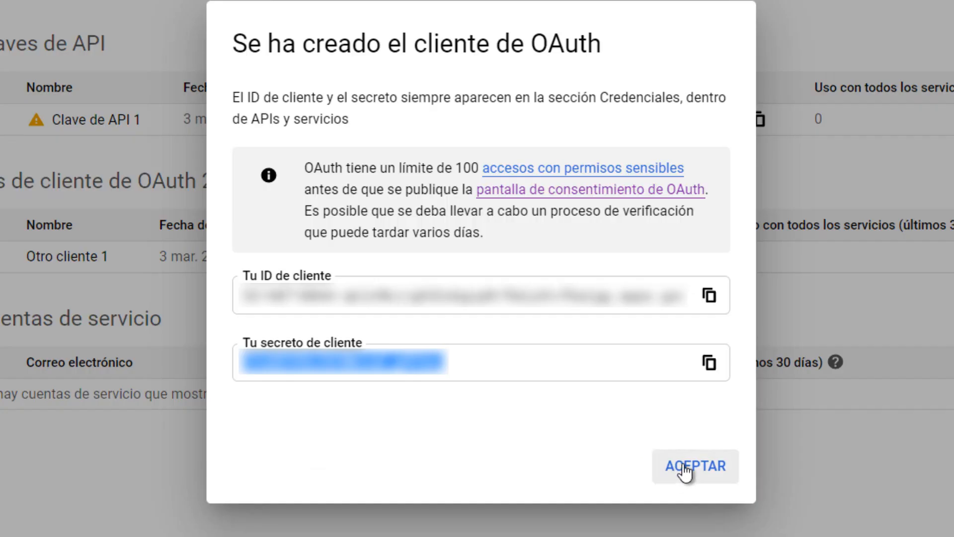
left_click(685, 467)
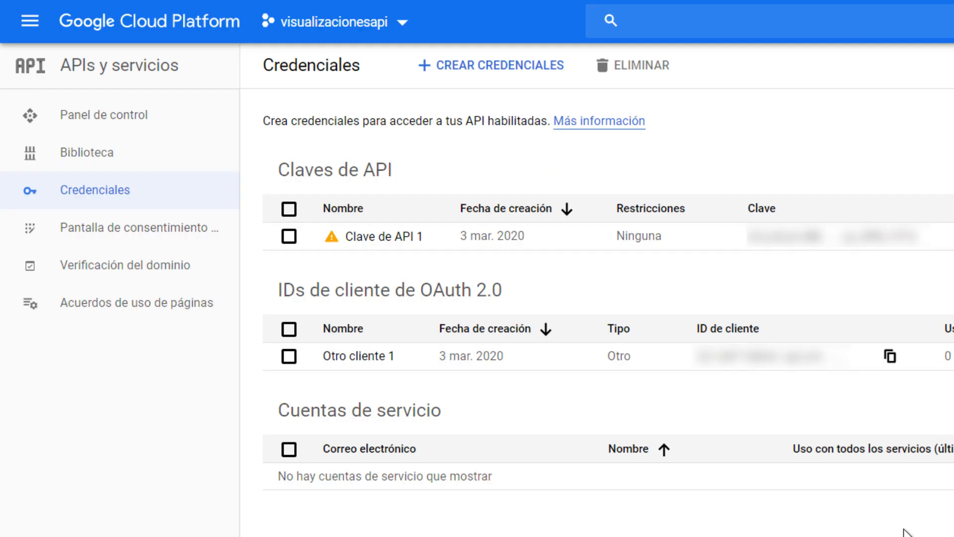
- Save the Notepad file as a text document named apikeysyoutube in the Documentos folder
key("alt+Tab")
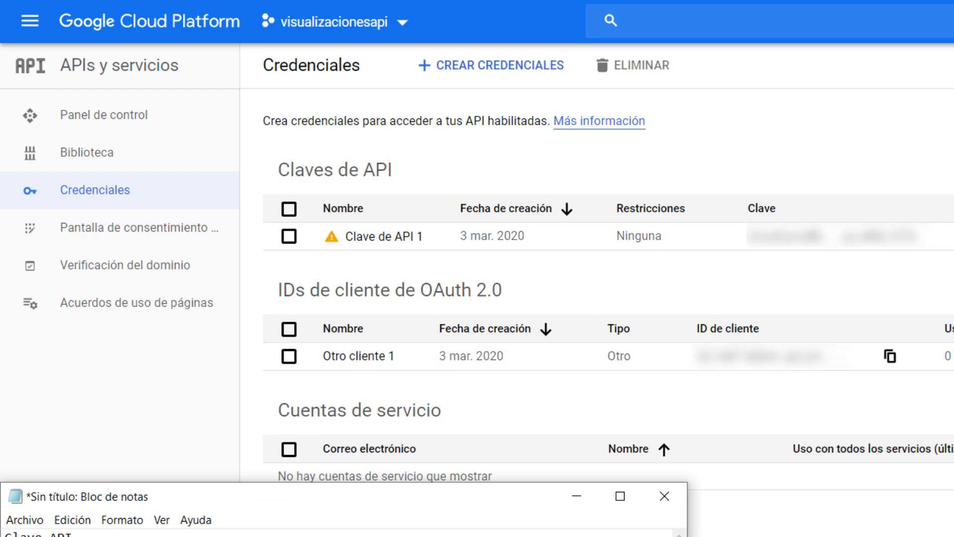
left_click(22, 520)
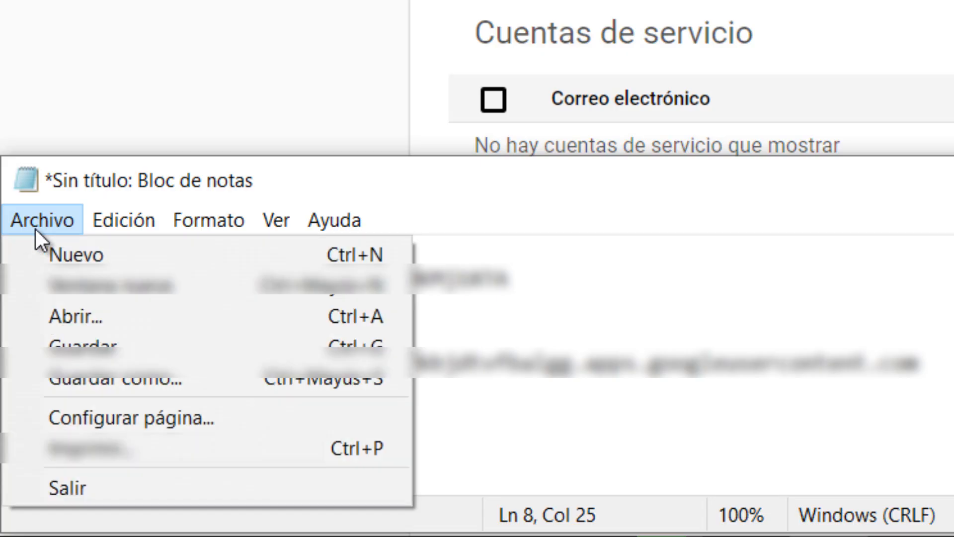
left_click(70, 349)
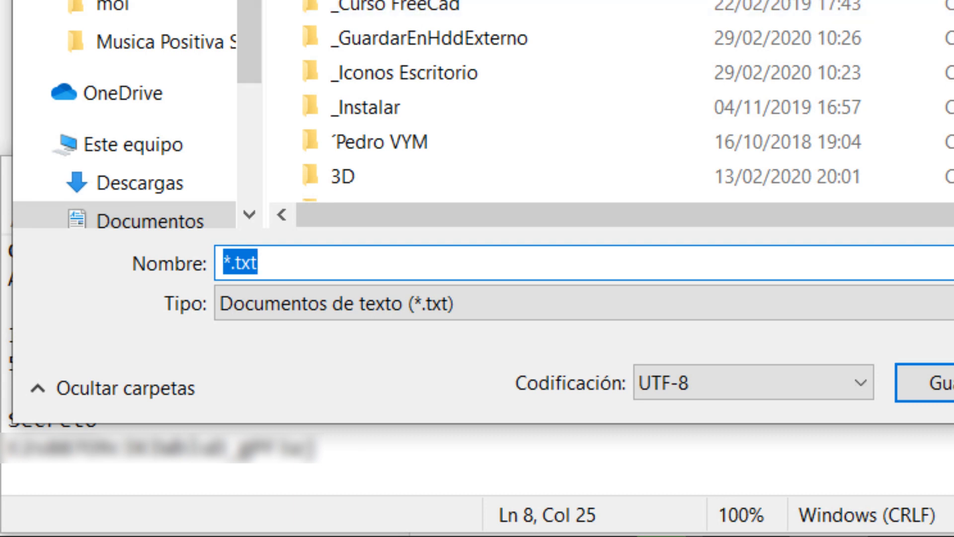
left_click_drag(277, 261, 161, 252)
type("api")
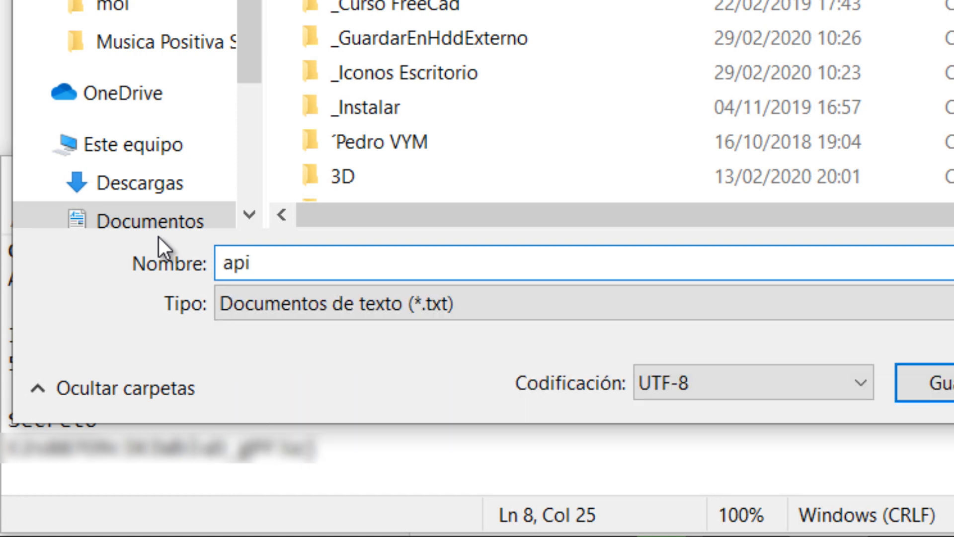
type("keysyoutube")
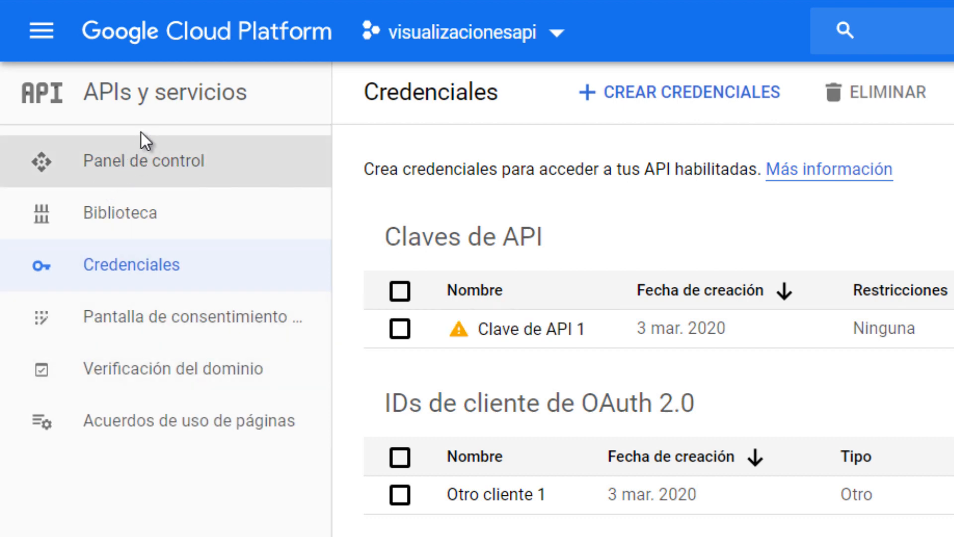
- Open the APIs y servicios dashboard in Google Cloud Platform and switch to the project Infoductiva Youtube Api
left_click(141, 134)
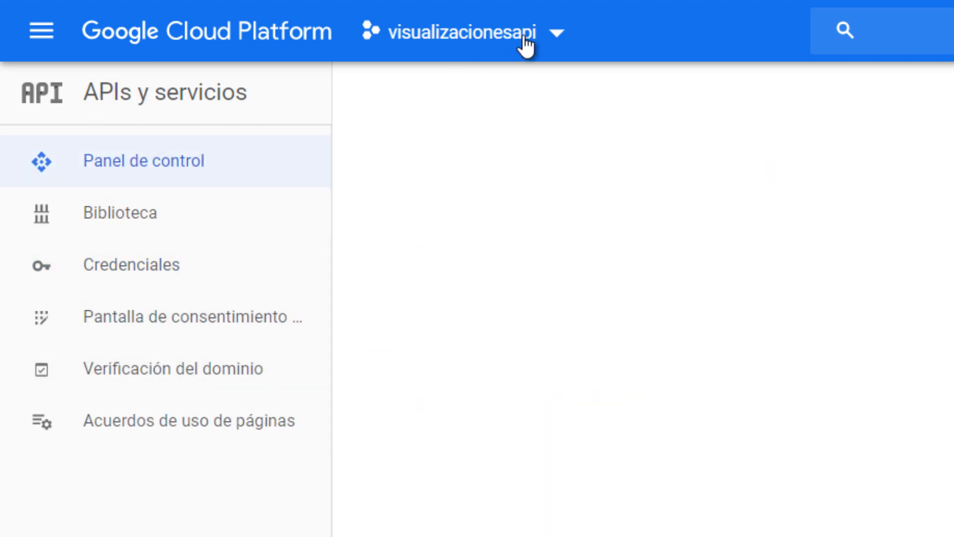
left_click(553, 37)
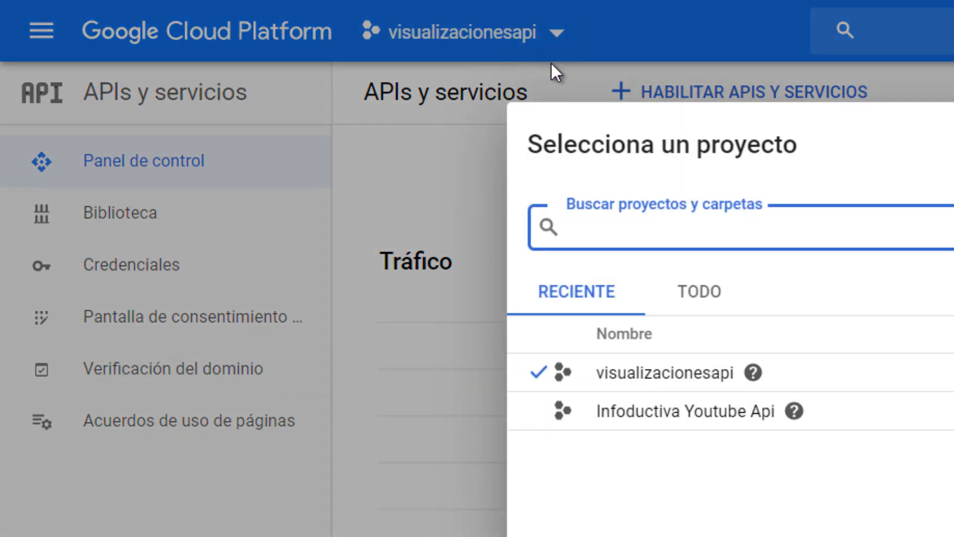
left_click(650, 409)
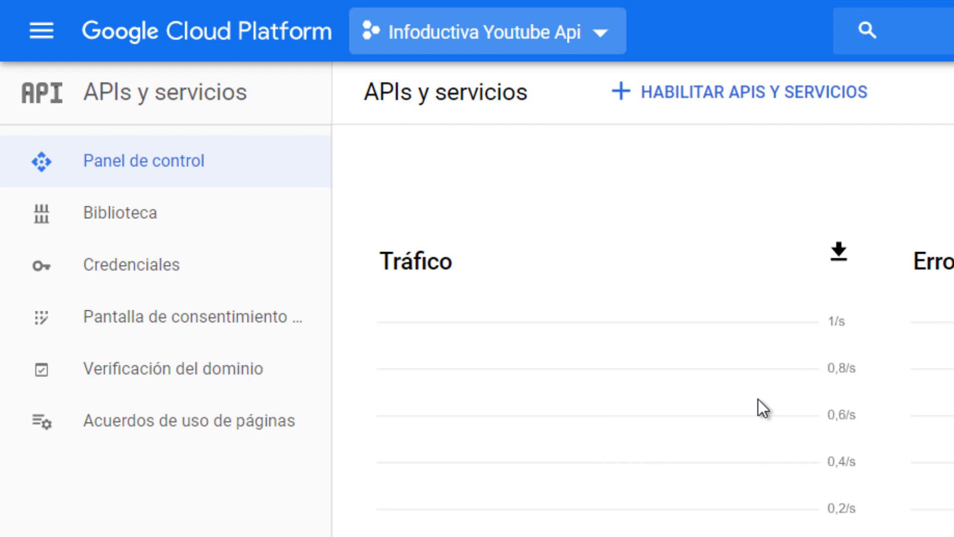
mouse_move(758, 386)
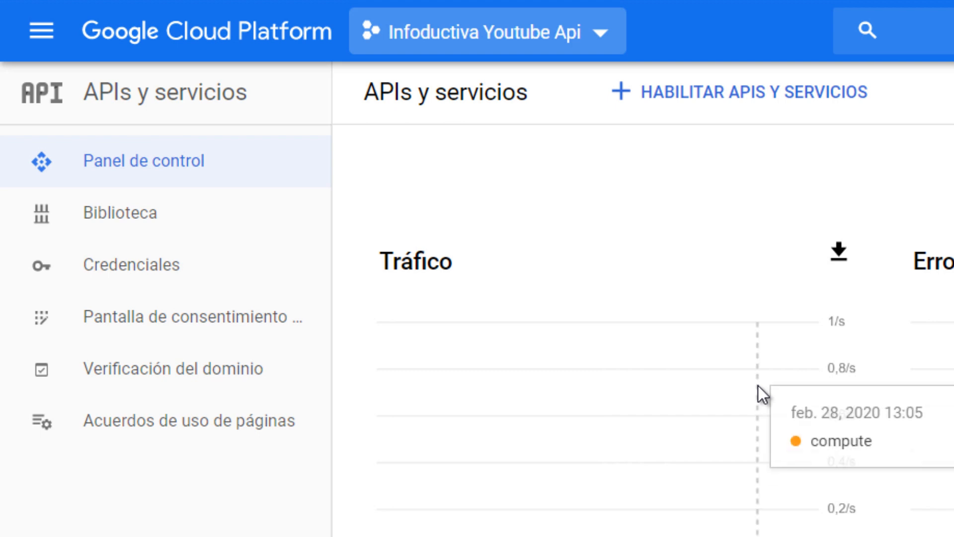